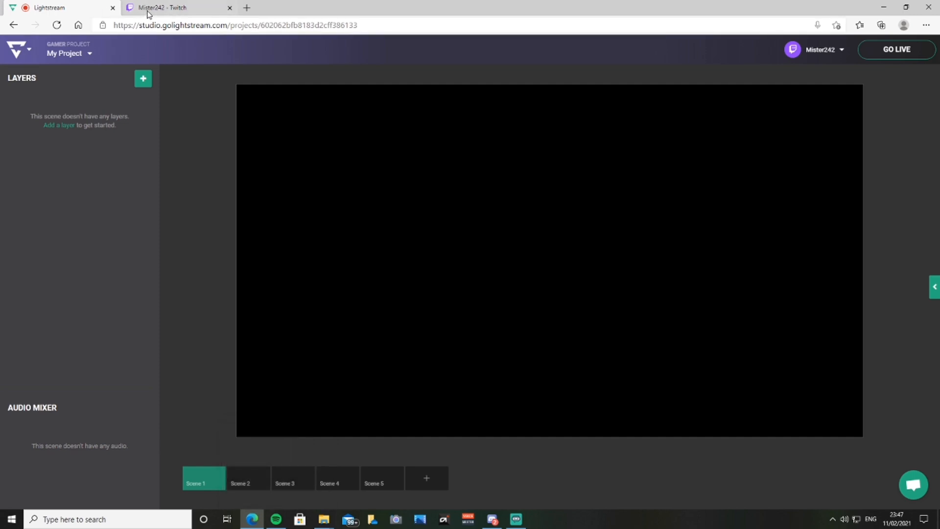
Switch to the Twitch channel and open the Extensions page of its Creator Dashboard
{"action": "left_click", "coordinate": [157, 5]}
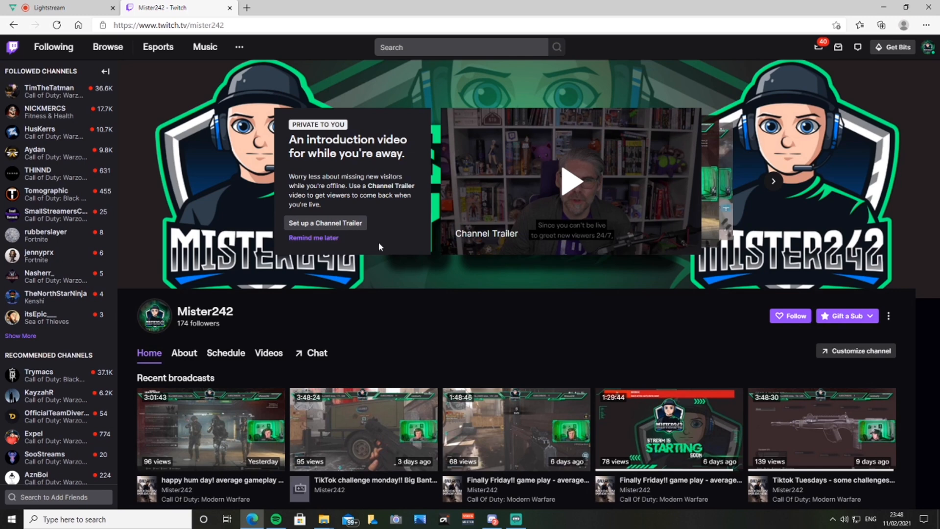
{"action": "left_click", "coordinate": [928, 48]}
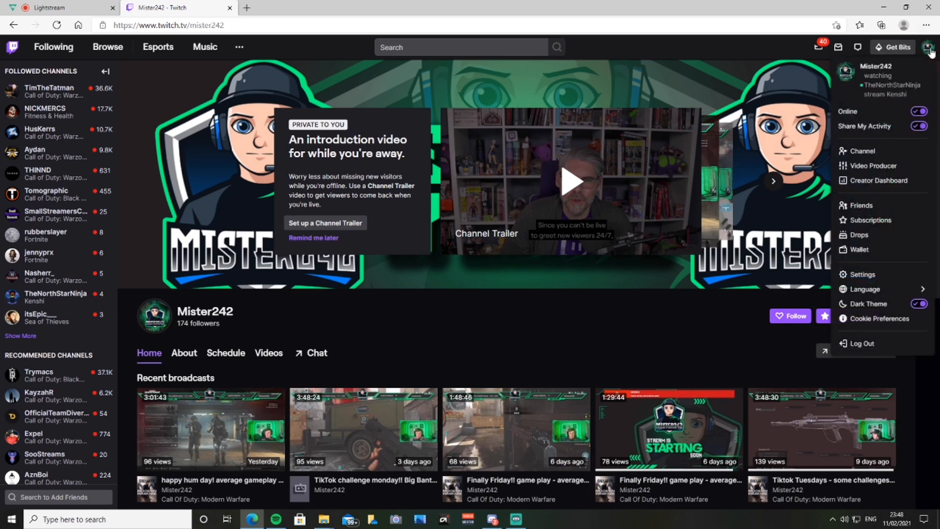
{"action": "left_click", "coordinate": [871, 180]}
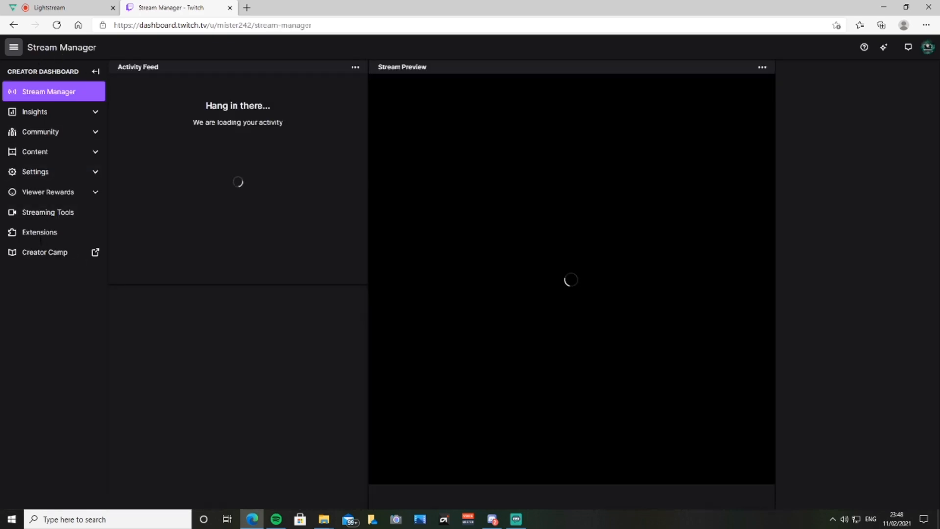
{"action": "left_click", "coordinate": [44, 234]}
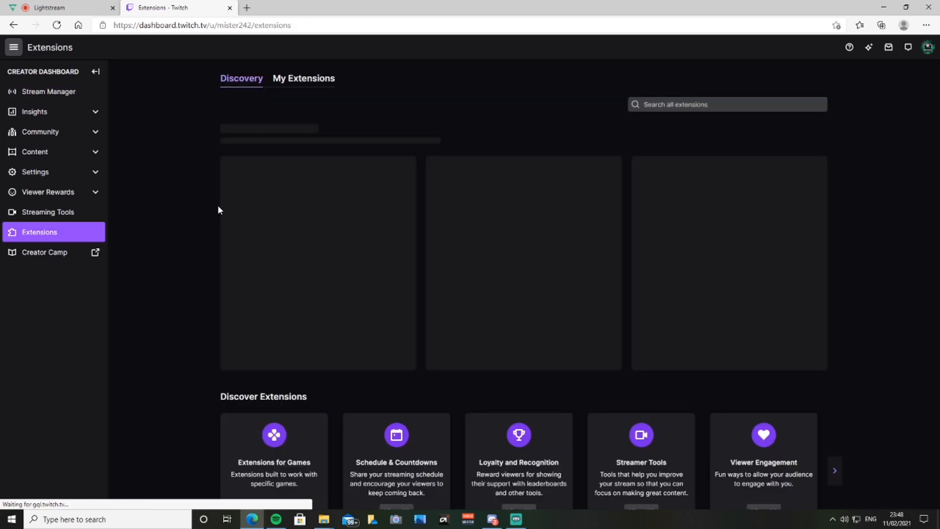
Search all Twitch extensions for "streamlabs"
{"action": "left_click", "coordinate": [646, 105]}
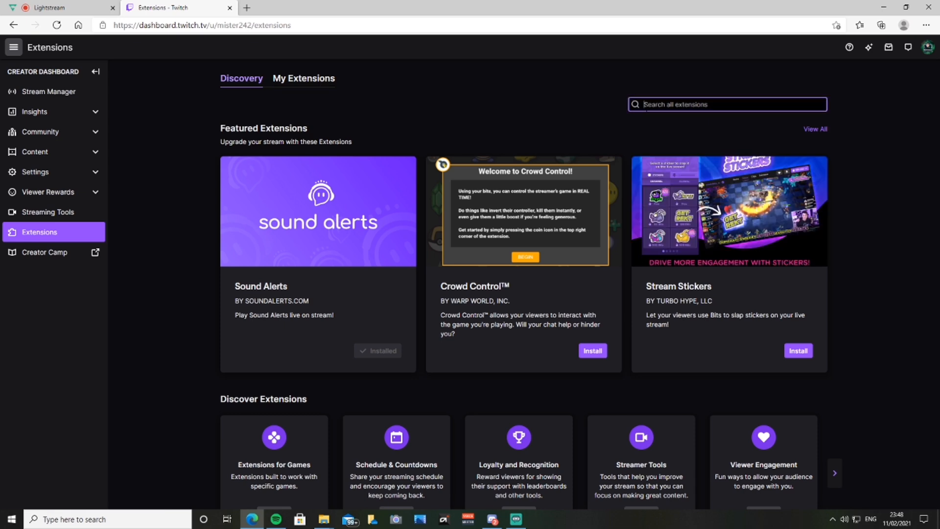
{"action": "type", "text": "streamlabs"}
{"action": "key", "text": "Return"}
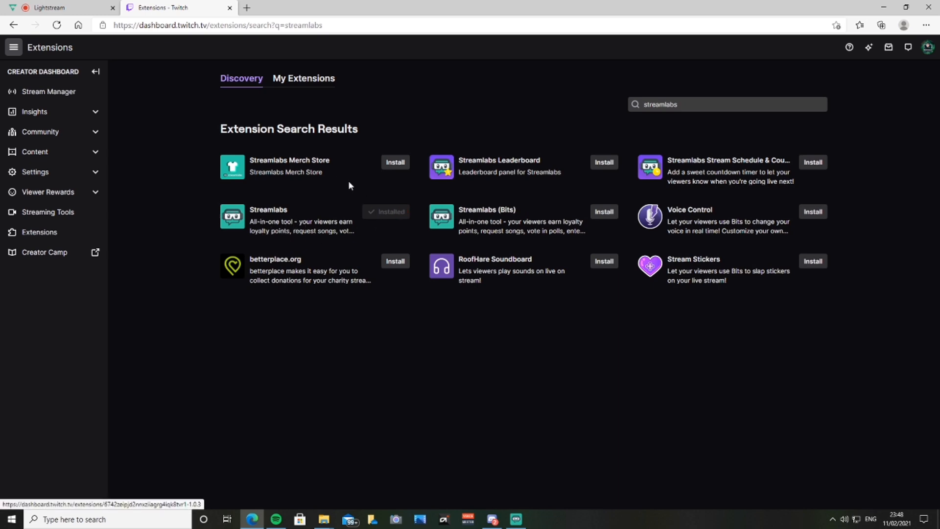
Configure the installed Streamlabs extension, go to its setup on the Streamlabs site, and open the Alert Box page there
{"action": "left_click", "coordinate": [307, 80]}
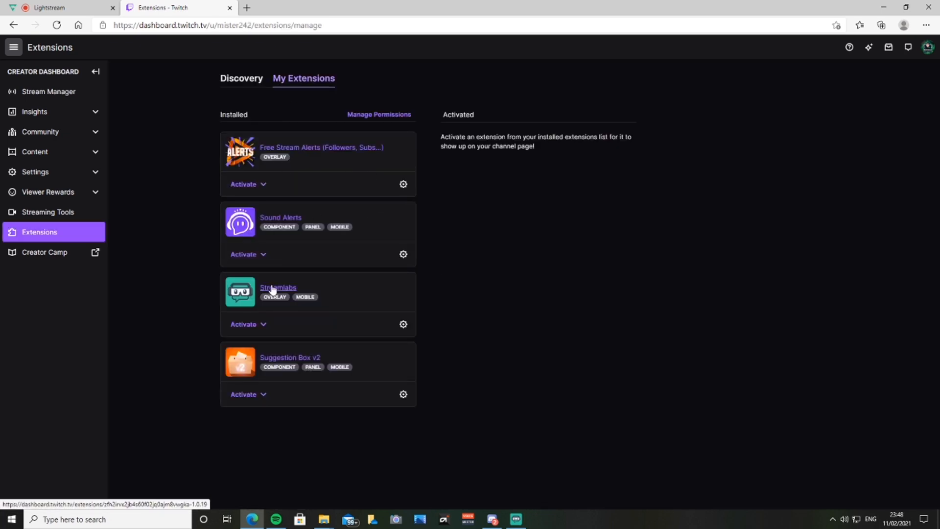
{"action": "left_click", "coordinate": [273, 289]}
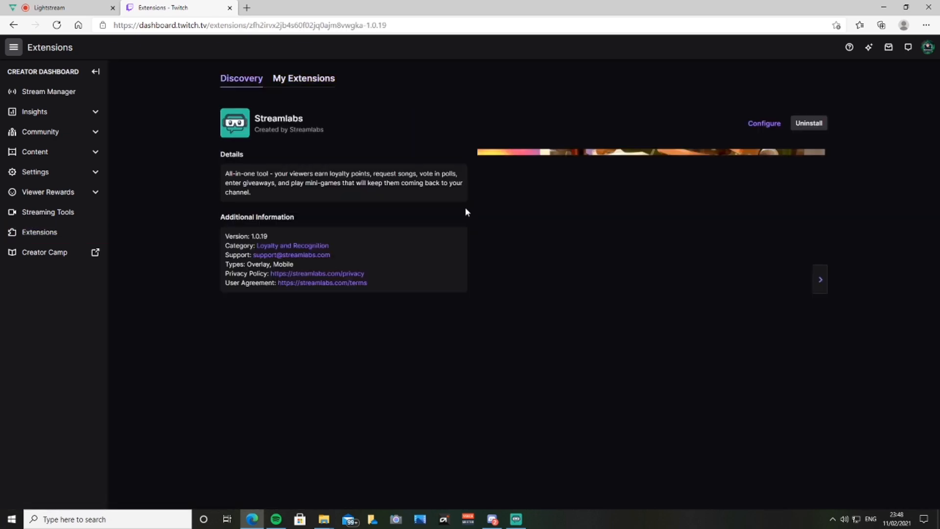
{"action": "left_click", "coordinate": [764, 122]}
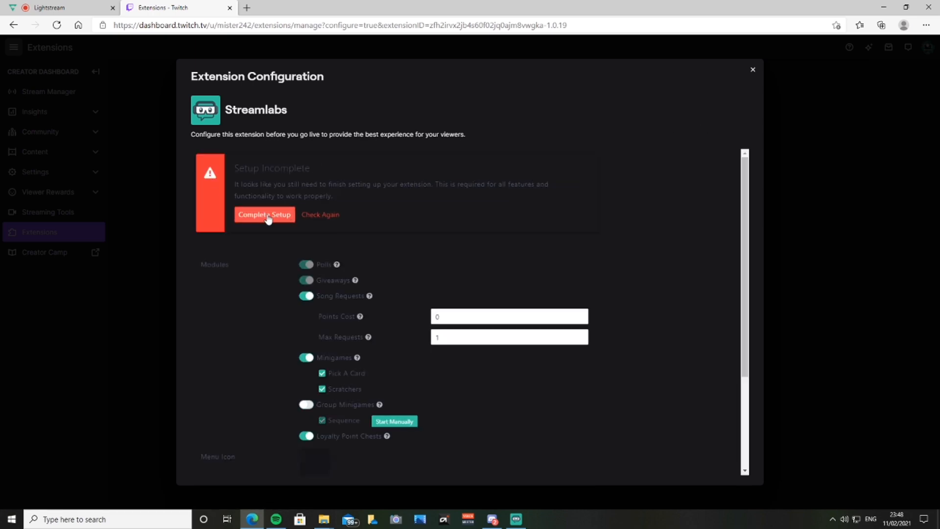
{"action": "left_click", "coordinate": [264, 216]}
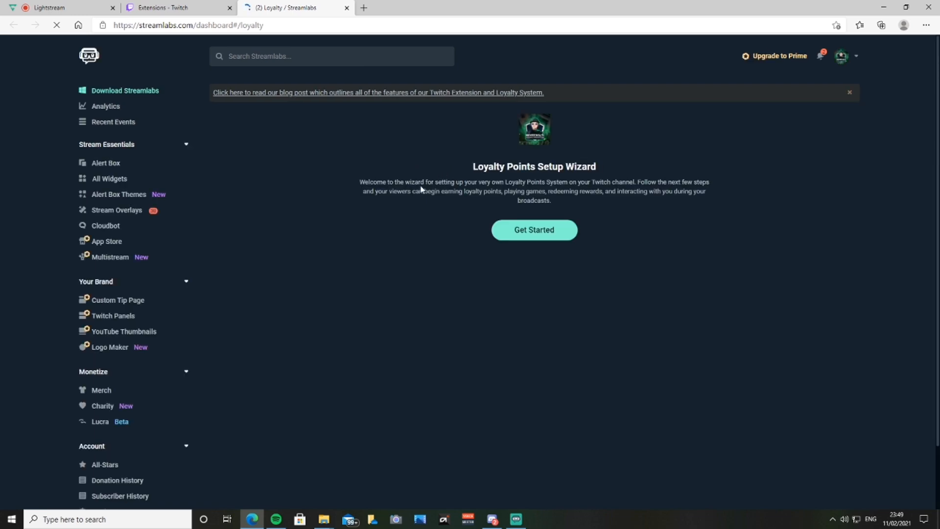
{"action": "left_click", "coordinate": [109, 167]}
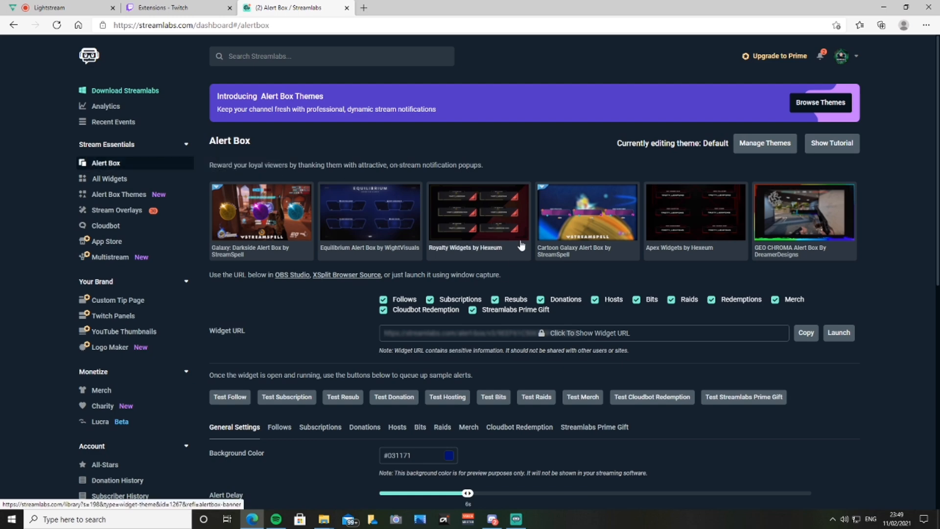
Examine the Alert Box page's themes, alert types, test alerts and general settings
{"action": "scroll", "coordinate": [490, 221], "scroll_direction": "down", "scroll_amount": 3}
{"action": "scroll", "coordinate": [443, 179], "scroll_direction": "up", "scroll_amount": 2}
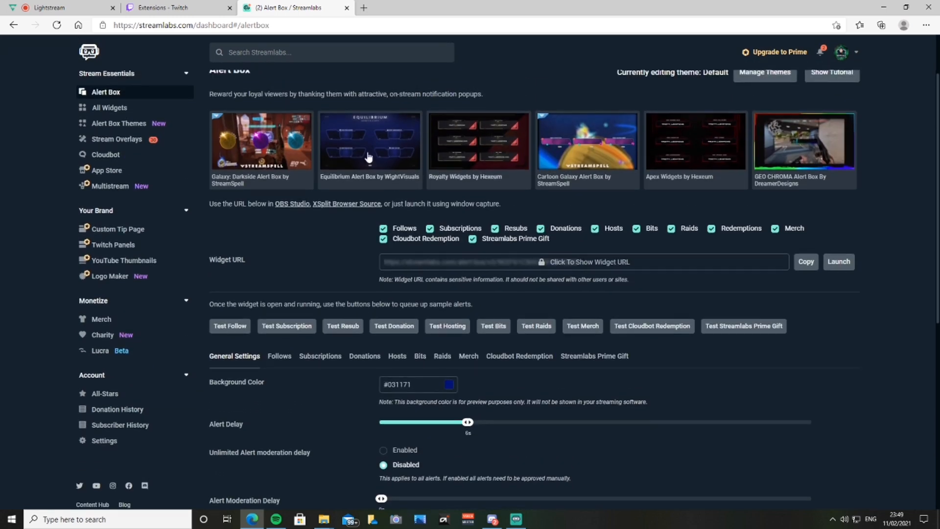
{"action": "scroll", "coordinate": [230, 183], "scroll_direction": "down", "scroll_amount": 1}
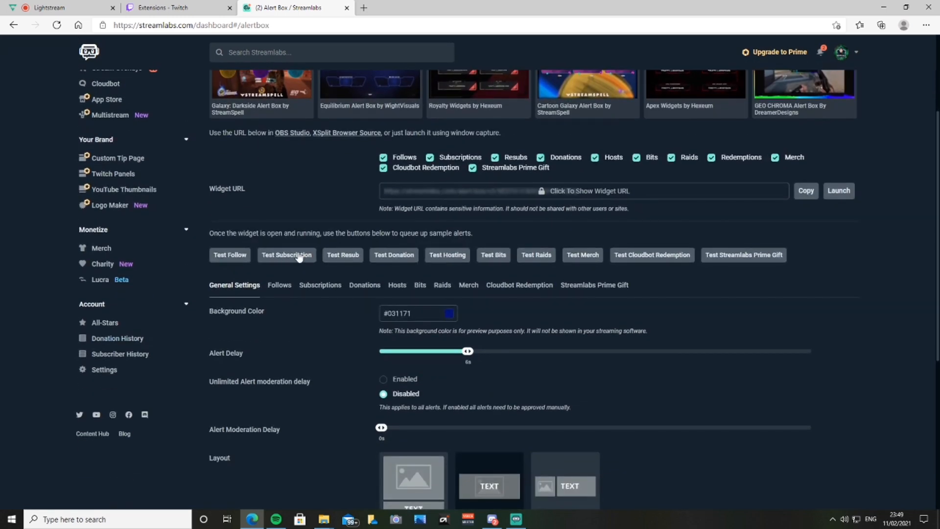
{"action": "scroll", "coordinate": [462, 120], "scroll_direction": "down", "scroll_amount": 1}
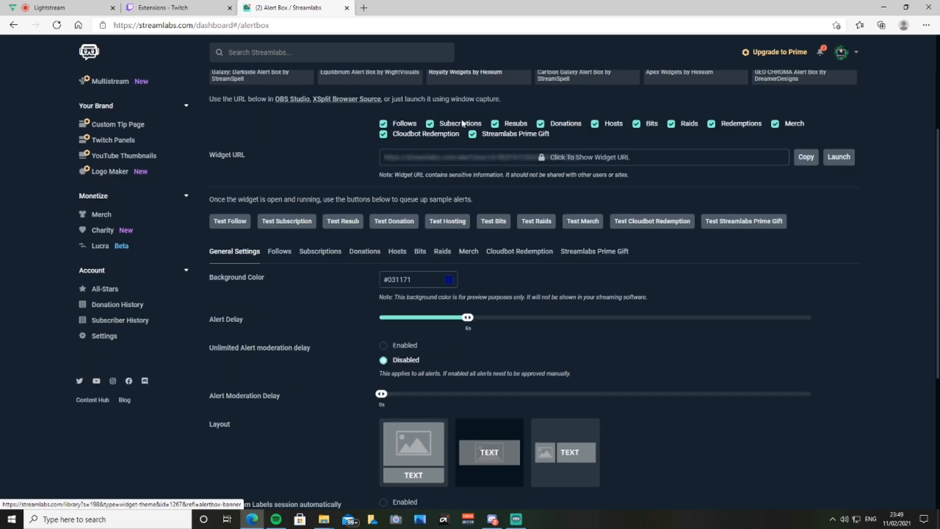
{"action": "scroll", "coordinate": [458, 126], "scroll_direction": "down", "scroll_amount": 1}
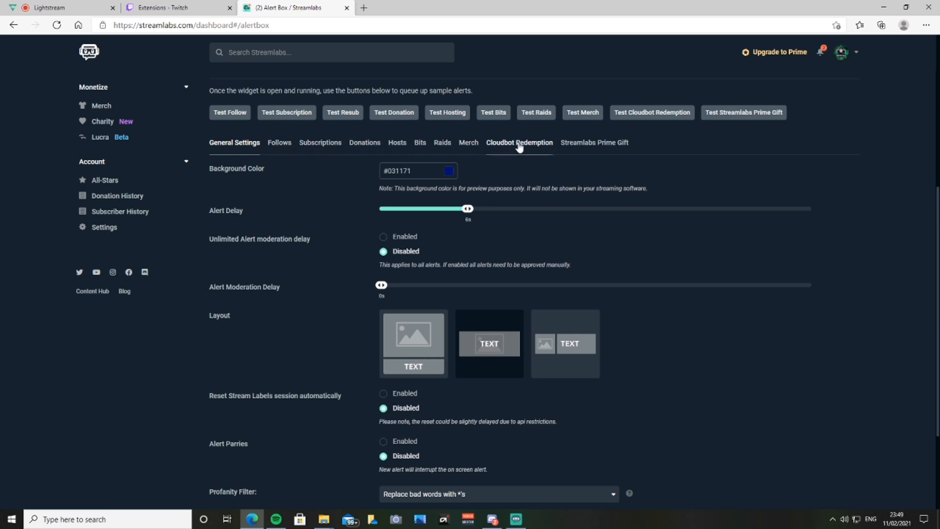
{"action": "scroll", "coordinate": [480, 185], "scroll_direction": "down", "scroll_amount": 2}
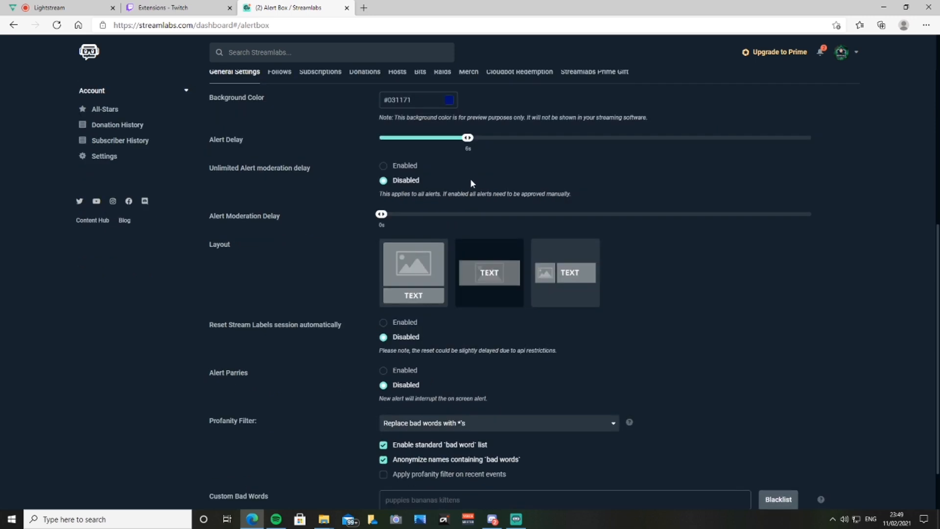
{"action": "scroll", "coordinate": [470, 179], "scroll_direction": "up", "scroll_amount": 2}
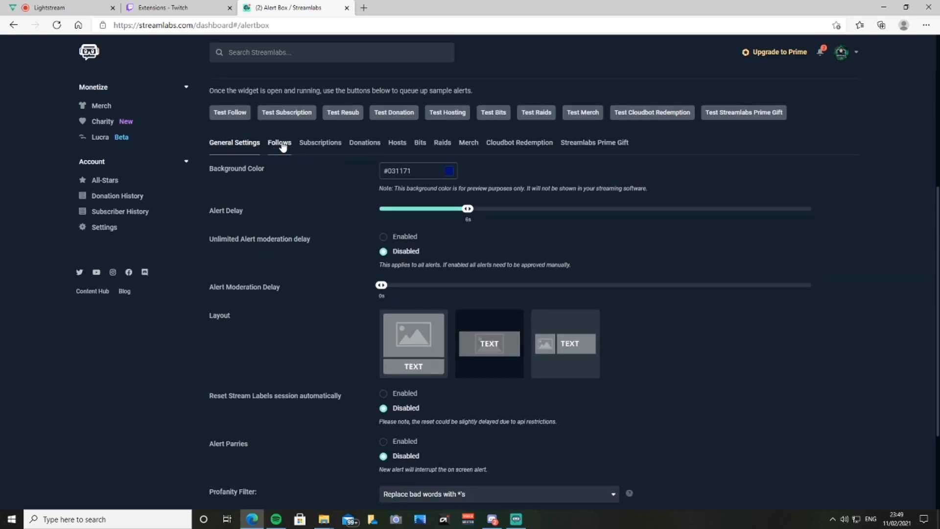
Open the follow alert settings and look through the available entrance animations, leaving the choice at Fade In
{"action": "left_click", "coordinate": [282, 146]}
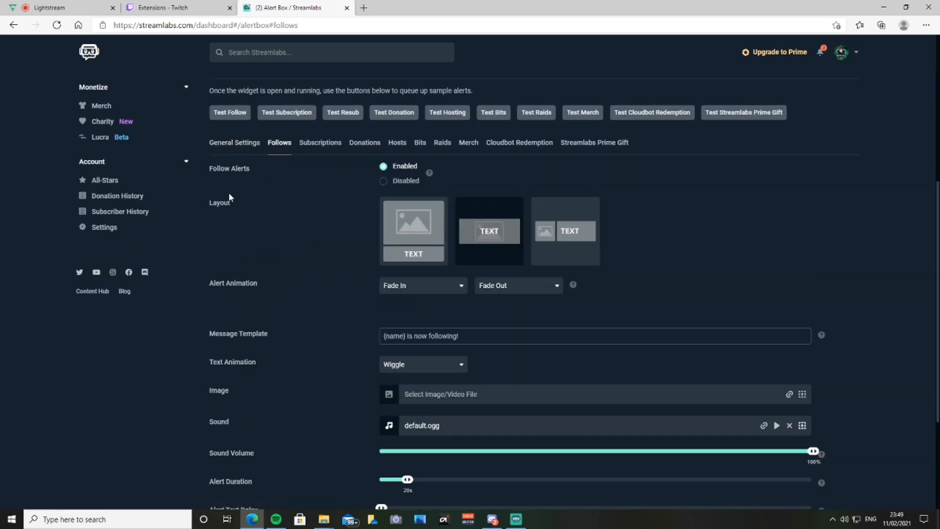
{"action": "scroll", "coordinate": [333, 190], "scroll_direction": "down", "scroll_amount": 2}
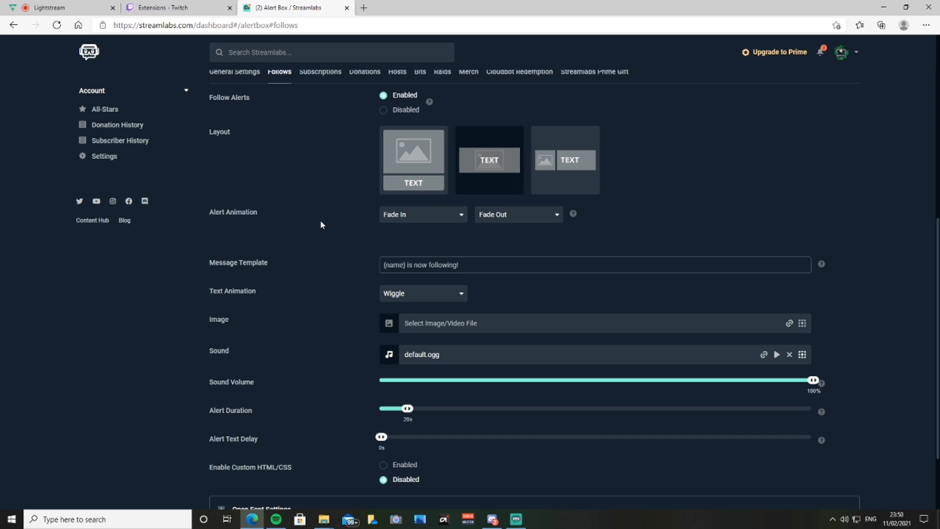
{"action": "left_click", "coordinate": [461, 215]}
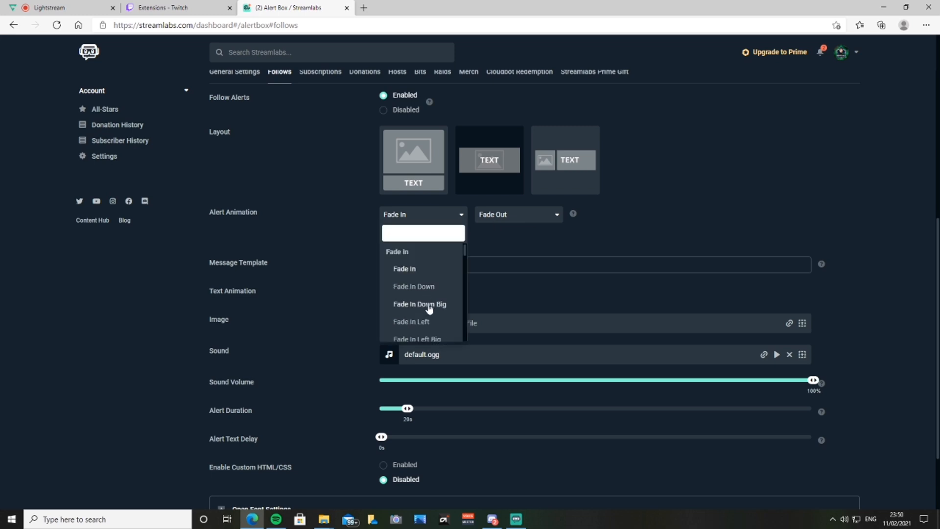
{"action": "scroll", "coordinate": [434, 328], "scroll_direction": "down", "scroll_amount": 5}
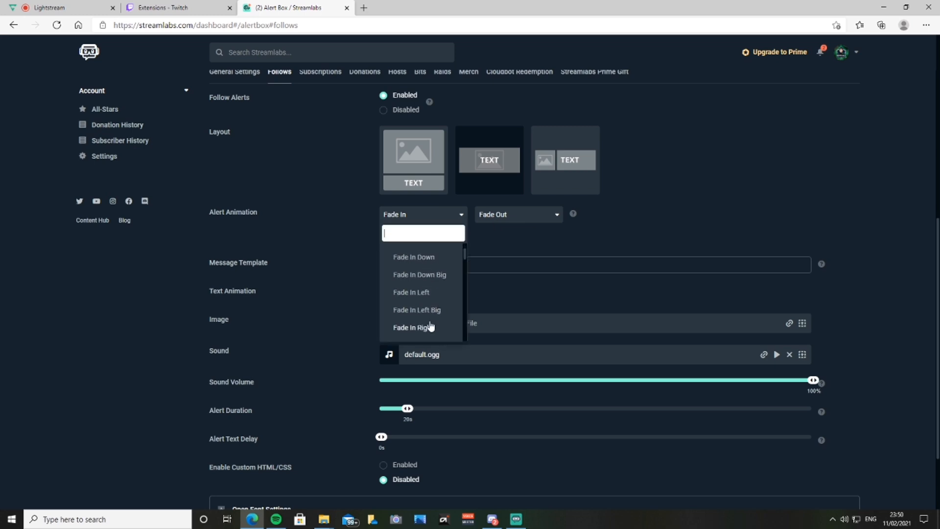
{"action": "scroll", "coordinate": [426, 314], "scroll_direction": "down", "scroll_amount": 5}
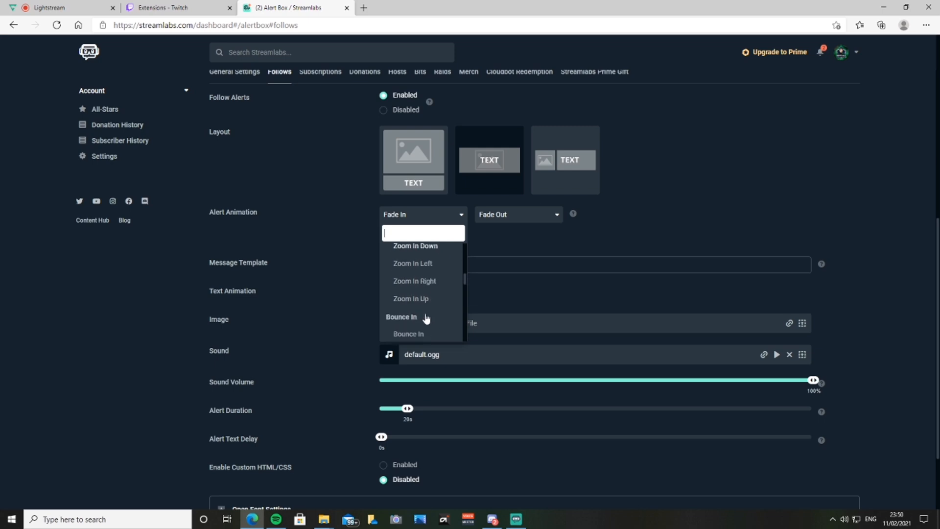
{"action": "scroll", "coordinate": [424, 304], "scroll_direction": "down", "scroll_amount": 5}
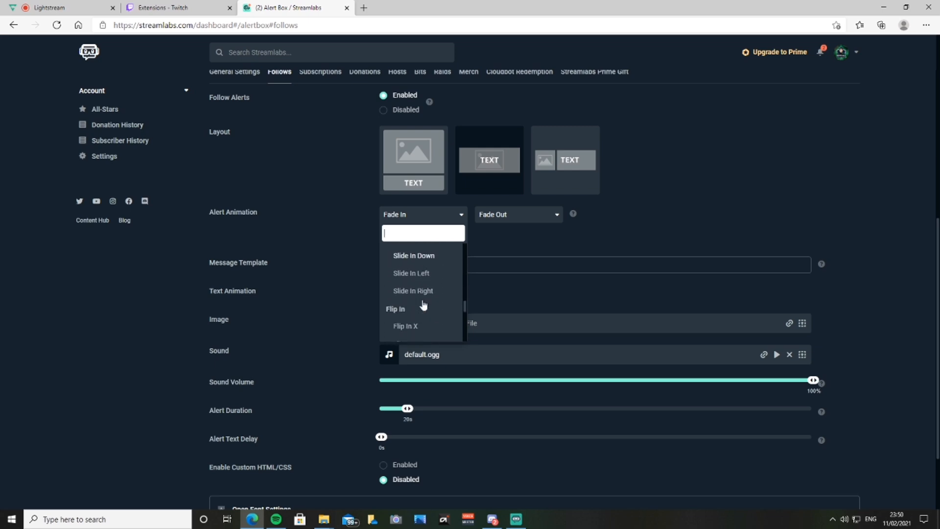
{"action": "scroll", "coordinate": [422, 302], "scroll_direction": "up", "scroll_amount": 2}
{"action": "left_click", "coordinate": [462, 220]}
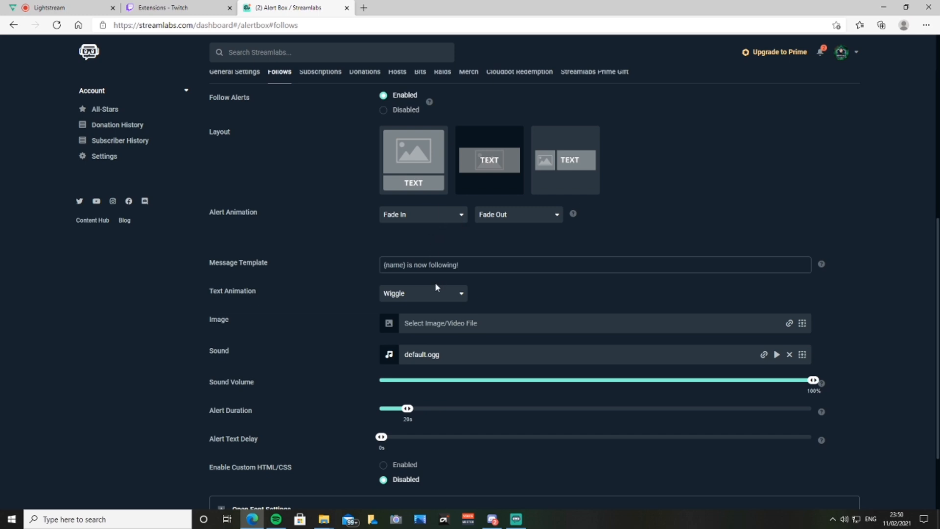
Review the remaining follow alert options, including message template, image, sound, duration and text delay
{"action": "scroll", "coordinate": [433, 280], "scroll_direction": "down", "scroll_amount": 1}
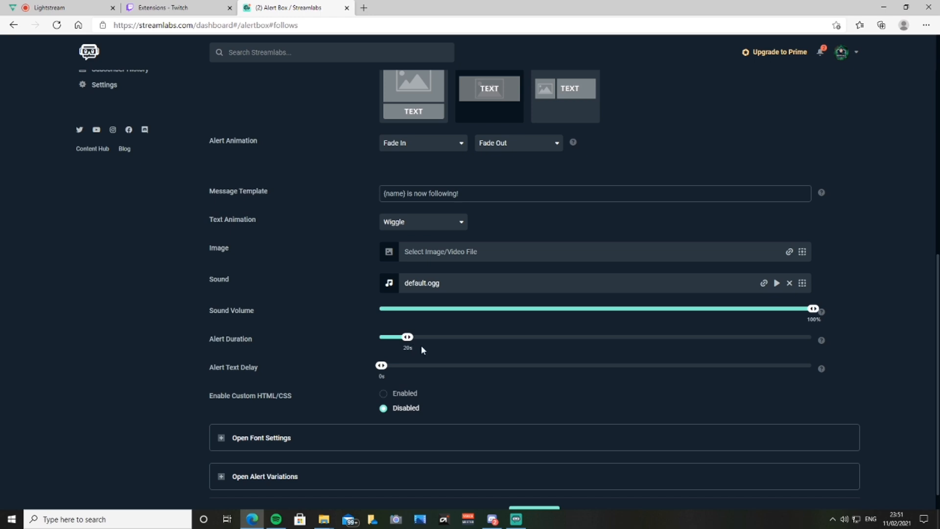
{"action": "scroll", "coordinate": [501, 334], "scroll_direction": "down", "scroll_amount": 1}
{"action": "scroll", "coordinate": [563, 274], "scroll_direction": "up", "scroll_amount": 4}
{"action": "scroll", "coordinate": [596, 240], "scroll_direction": "up", "scroll_amount": 2}
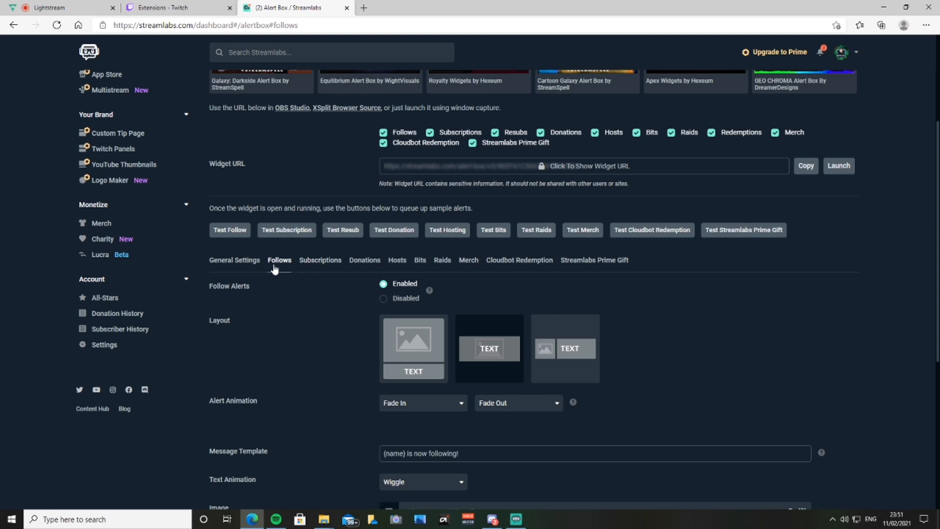
{"action": "scroll", "coordinate": [446, 346], "scroll_direction": "down", "scroll_amount": 3}
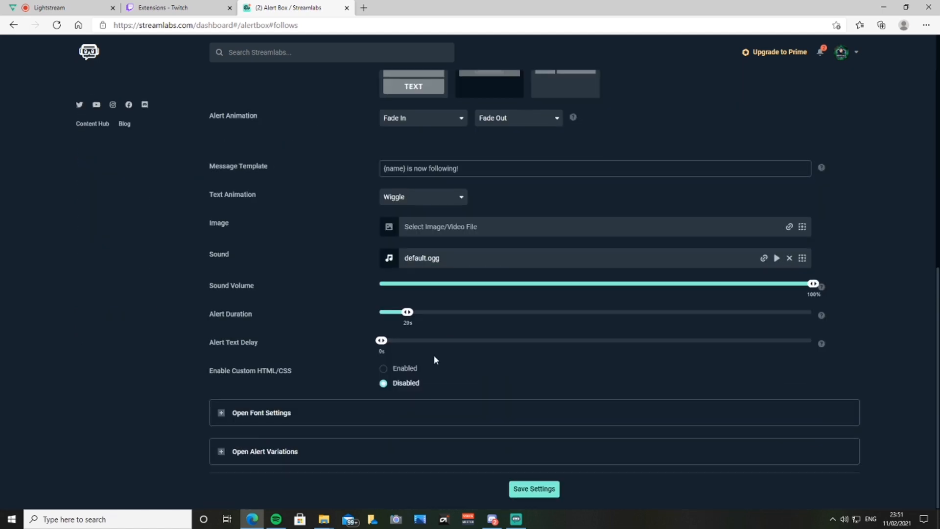
{"action": "scroll", "coordinate": [335, 440], "scroll_direction": "up", "scroll_amount": 7}
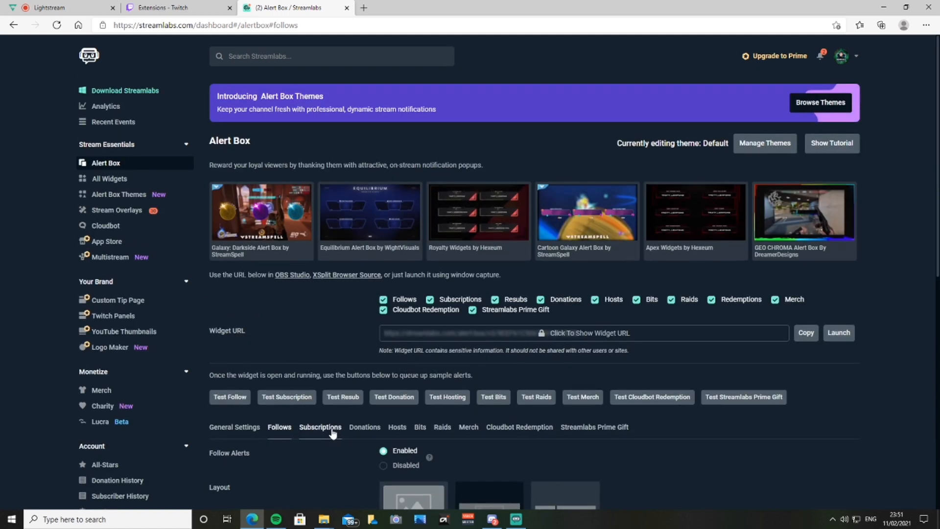
Open the subscription alert settings and review their layout, animation, message template and sound options
{"action": "left_click", "coordinate": [332, 429]}
{"action": "scroll", "coordinate": [466, 424], "scroll_direction": "down", "scroll_amount": 3}
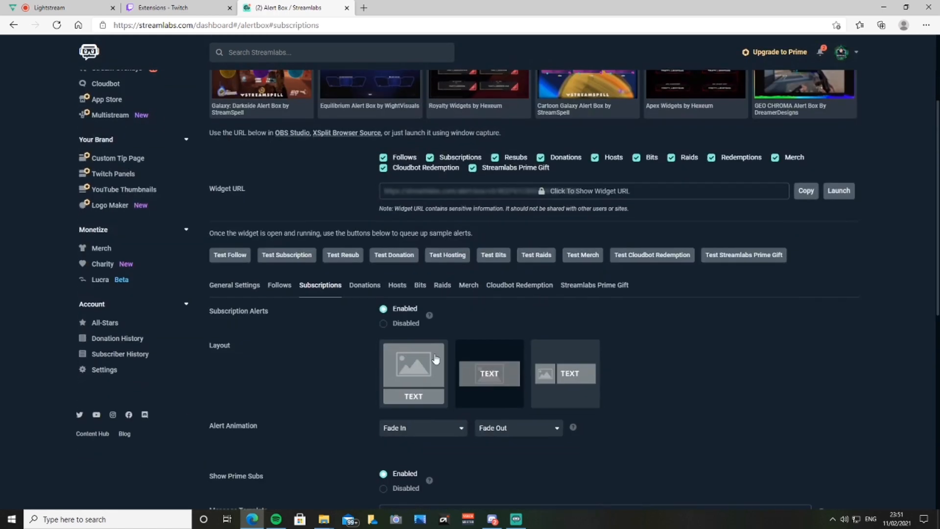
{"action": "scroll", "coordinate": [440, 418], "scroll_direction": "down", "scroll_amount": 4}
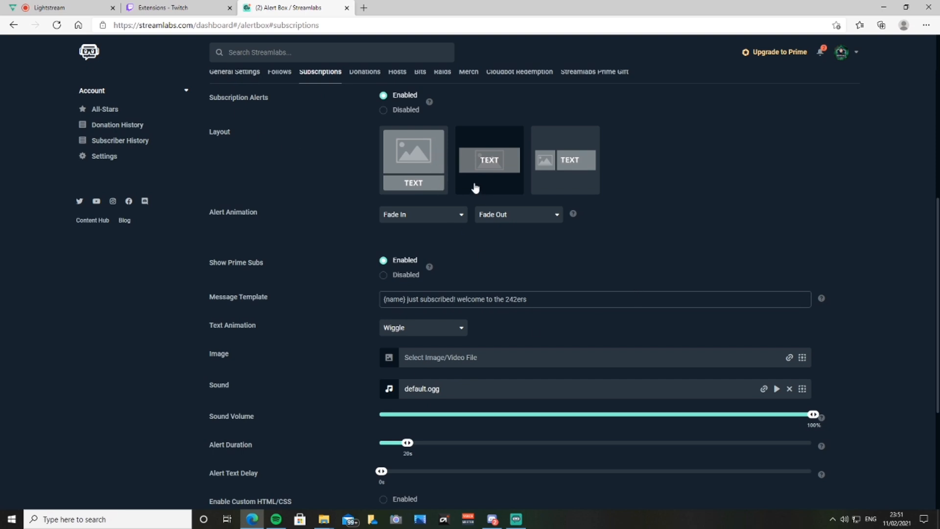
{"action": "scroll", "coordinate": [475, 188], "scroll_direction": "up", "scroll_amount": 4}
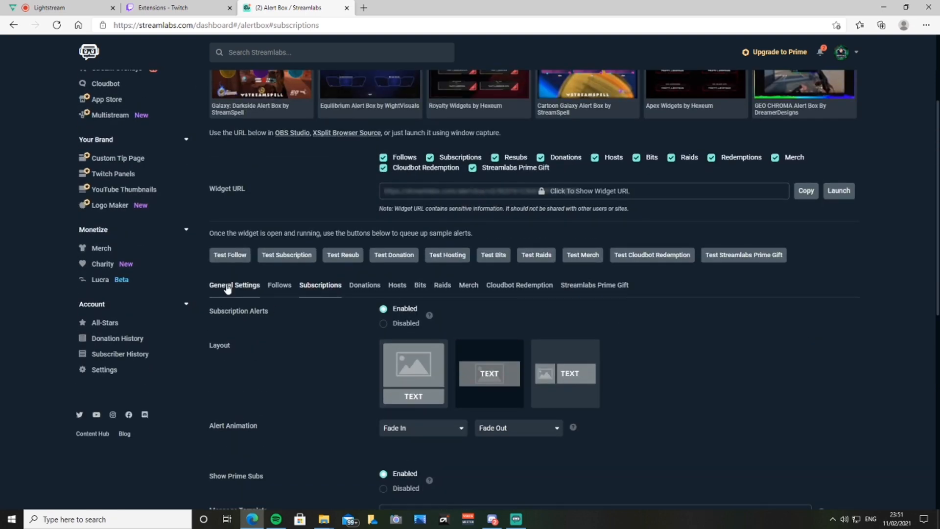
Set the Alert Delay to 0s in the Alert Box general settings
{"action": "left_click", "coordinate": [228, 288]}
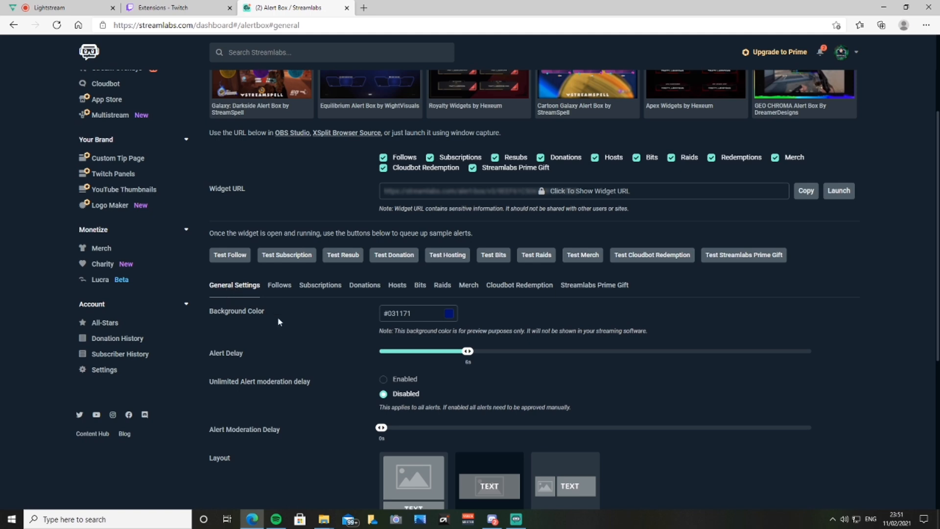
{"action": "scroll", "coordinate": [362, 345], "scroll_direction": "down", "scroll_amount": 1}
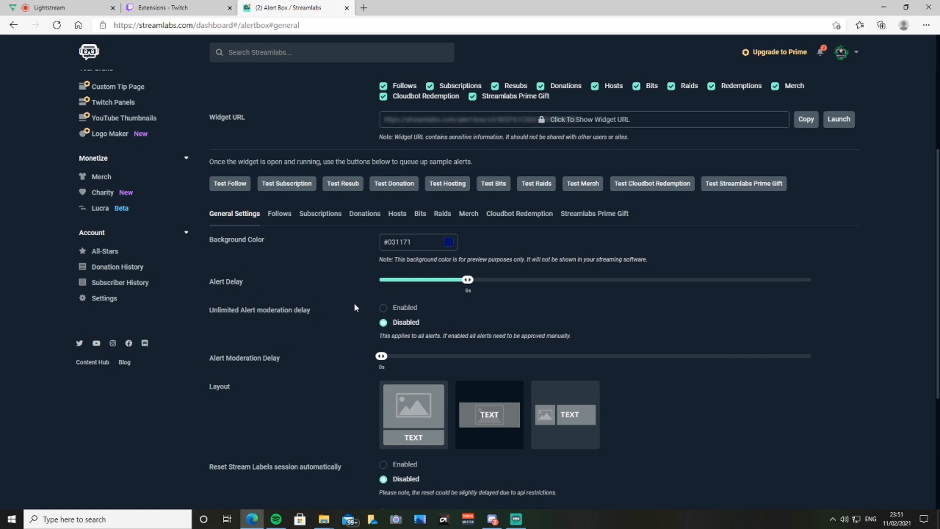
{"action": "left_click_drag", "start_coordinate": [469, 280], "coordinate": [382, 284]}
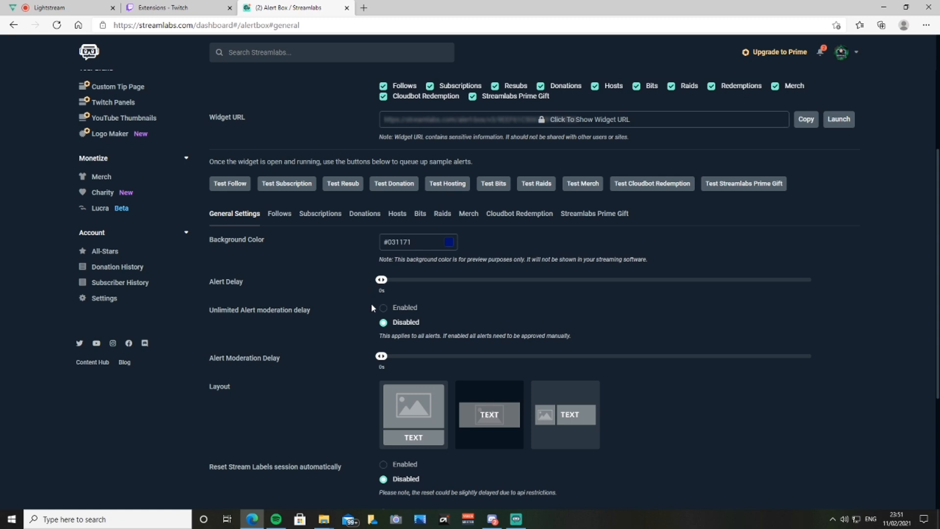
{"action": "scroll", "coordinate": [371, 307], "scroll_direction": "down", "scroll_amount": 3}
{"action": "scroll", "coordinate": [366, 290], "scroll_direction": "up", "scroll_amount": 1}
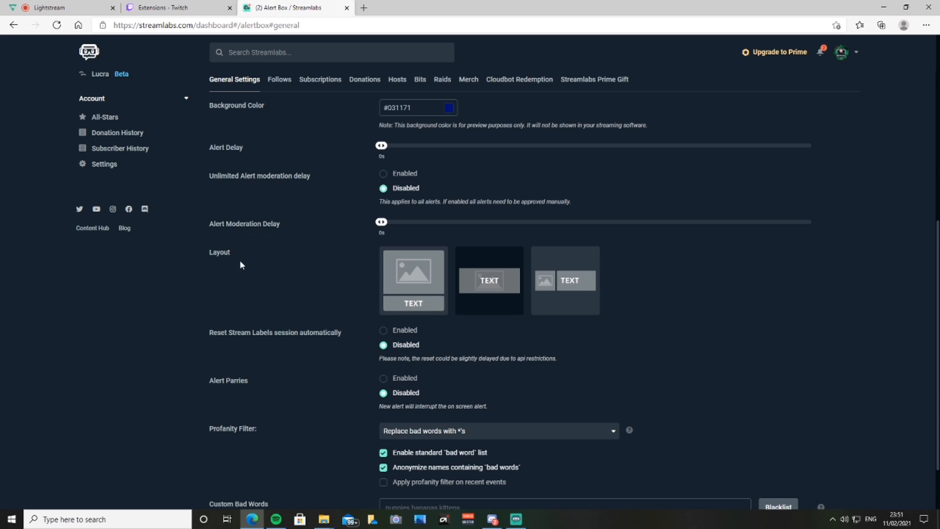
Save the Alert Box general settings and copy the Alert Box widget URL
{"action": "scroll", "coordinate": [235, 311], "scroll_direction": "down", "scroll_amount": 1}
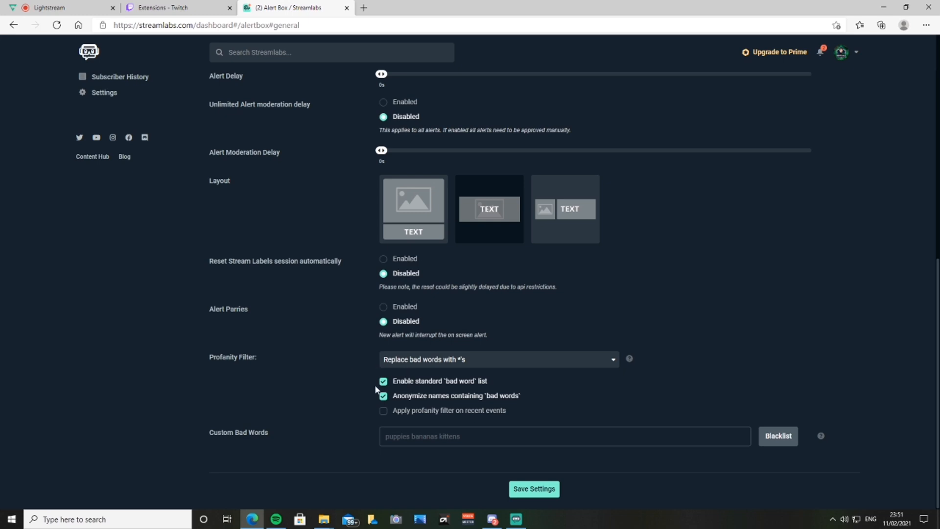
{"action": "left_click", "coordinate": [542, 490]}
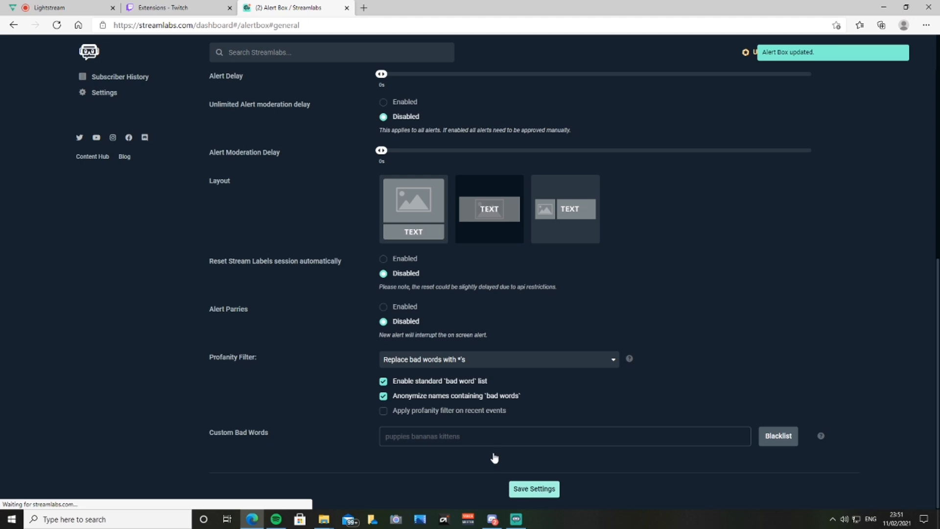
{"action": "scroll", "coordinate": [514, 434], "scroll_direction": "up", "scroll_amount": 9}
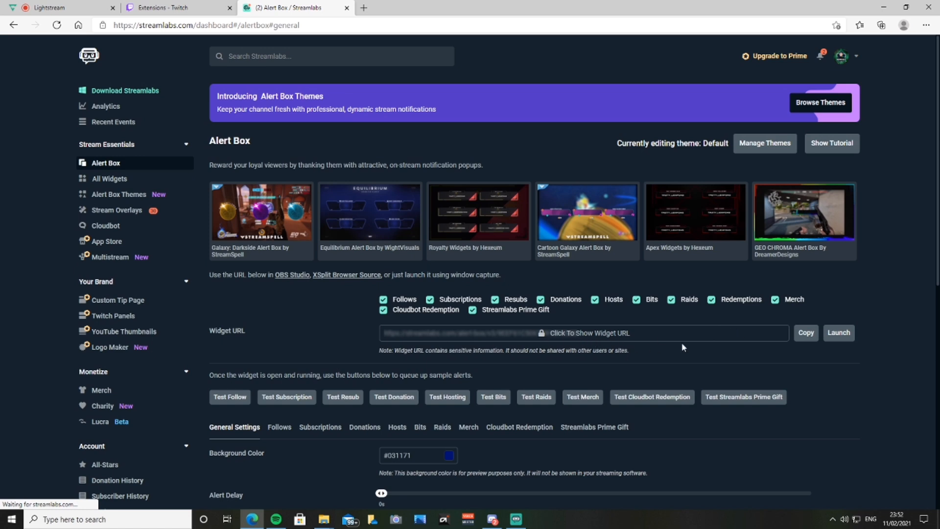
{"action": "left_click", "coordinate": [805, 337]}
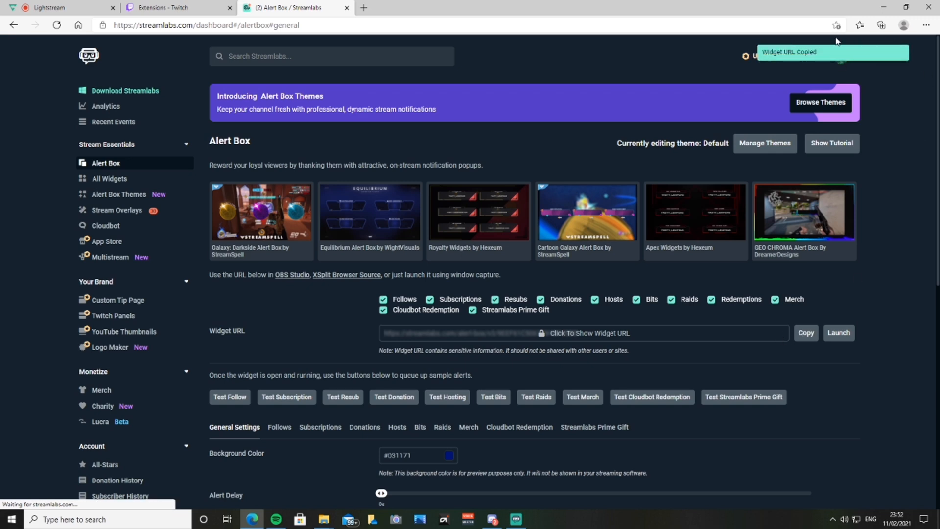
Switch to the Lightstream project and add a Streamlabs third-party integration layer to Scene 1
{"action": "left_click", "coordinate": [56, 5]}
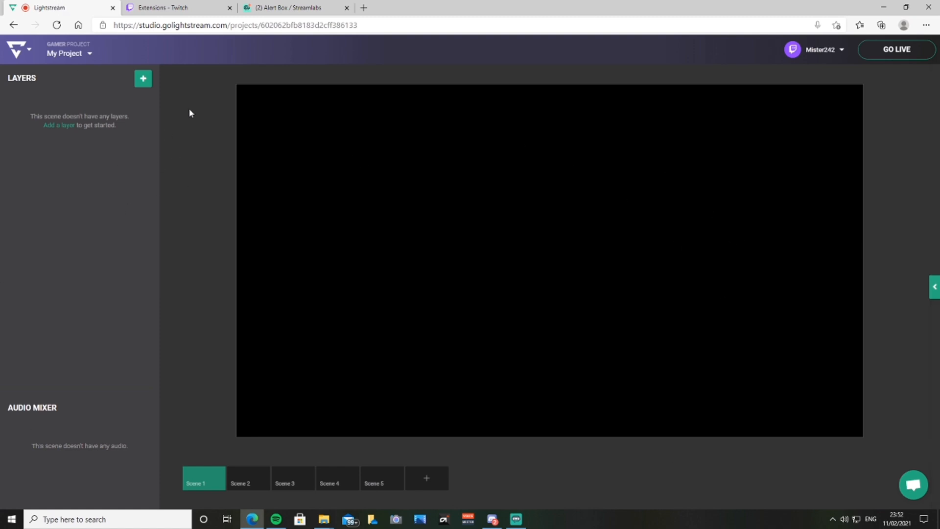
{"action": "left_click", "coordinate": [143, 79]}
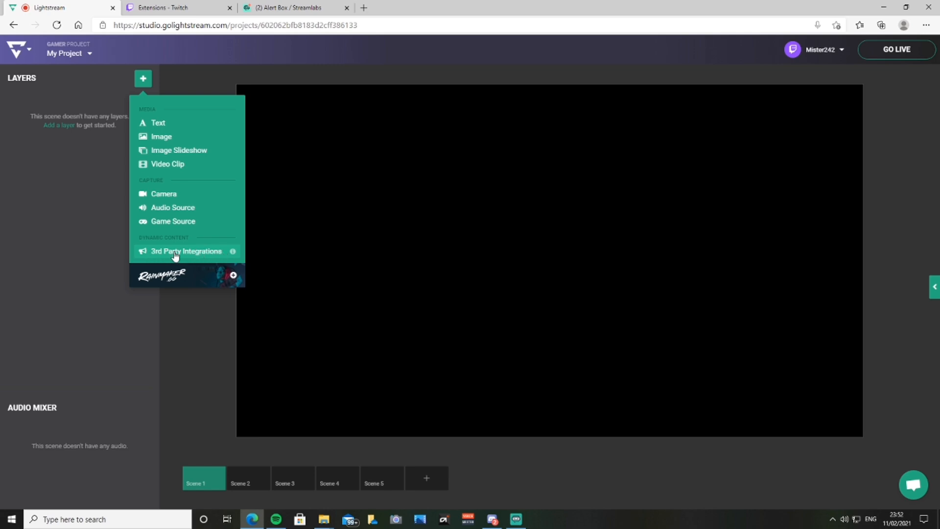
{"action": "left_click", "coordinate": [177, 252]}
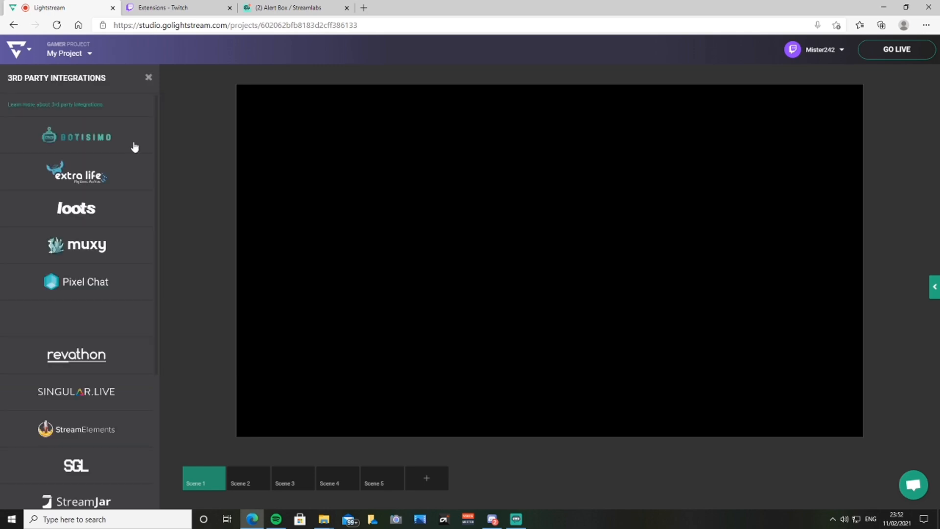
{"action": "scroll", "coordinate": [95, 354], "scroll_direction": "down", "scroll_amount": 4}
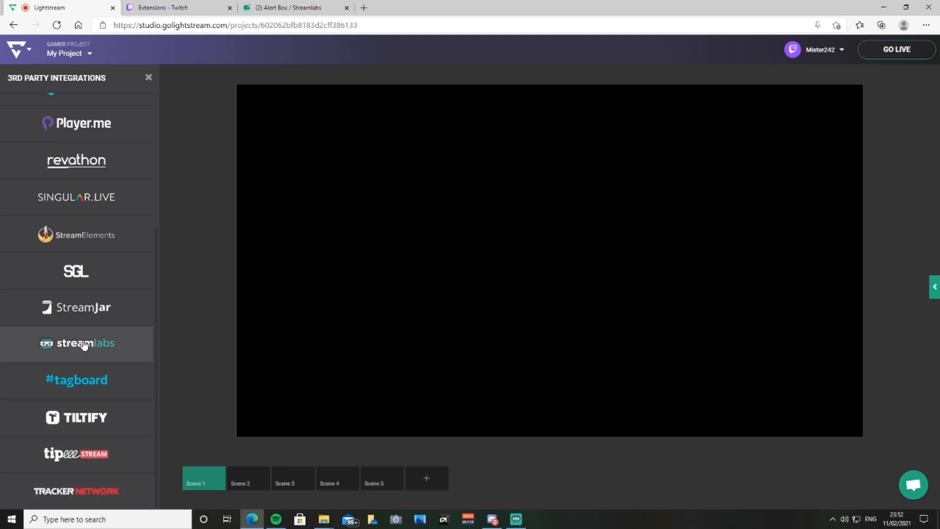
{"action": "left_click", "coordinate": [82, 345]}
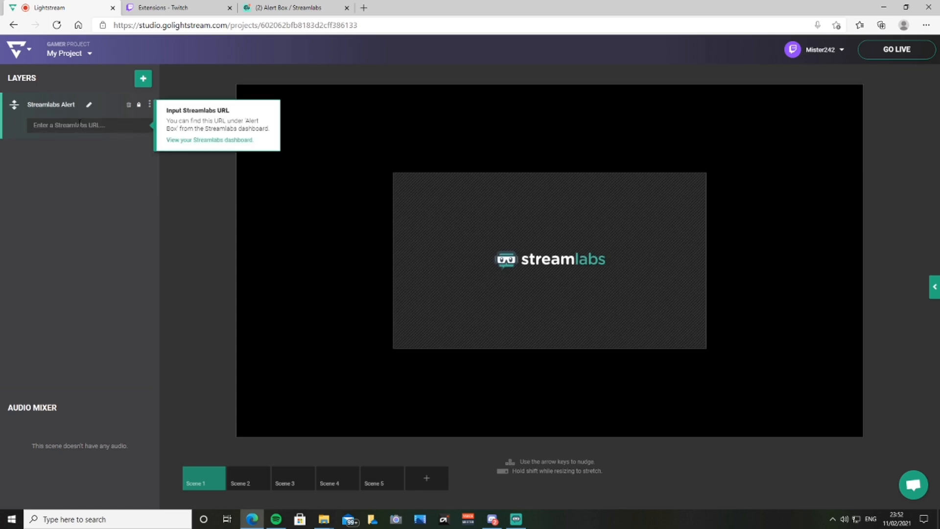
Paste the copied Alert Box widget URL into the Streamlabs Alert layer's URL field and load it
{"action": "left_click", "coordinate": [80, 123]}
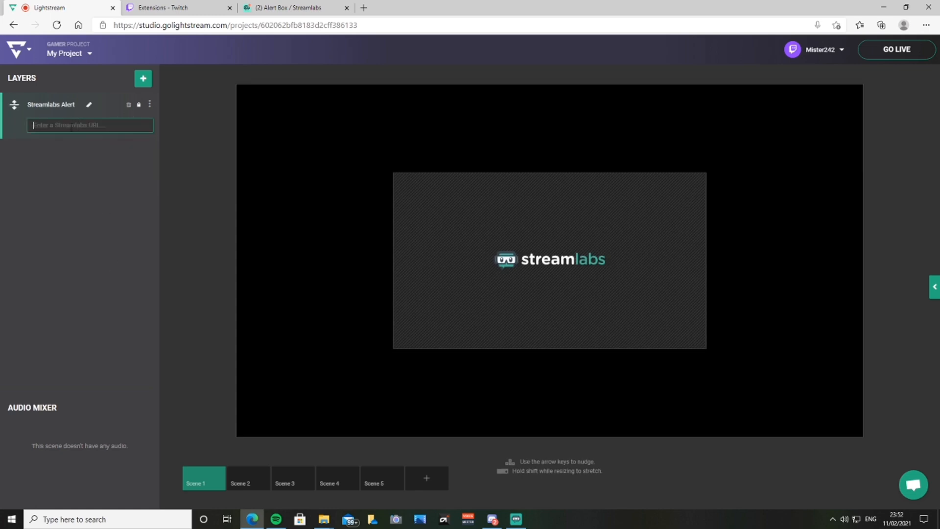
{"action": "right_click", "coordinate": [81, 129]}
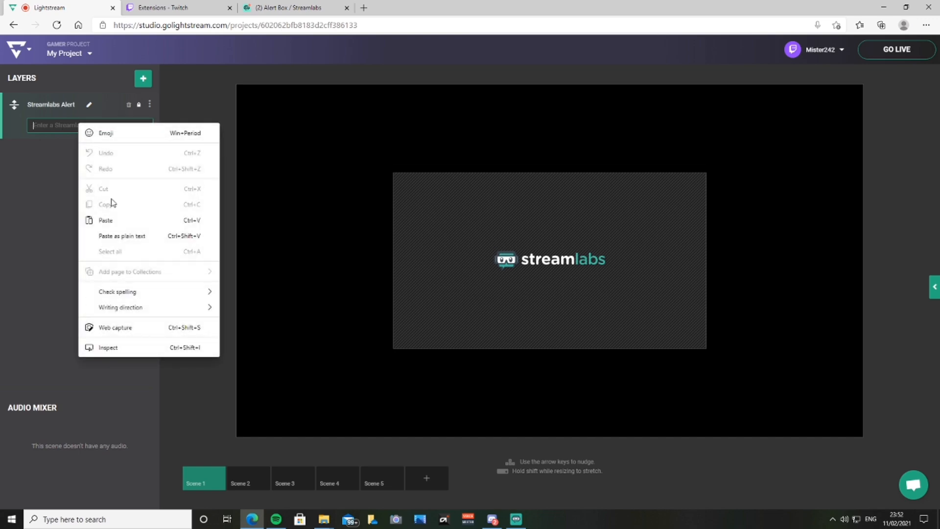
{"action": "left_click", "coordinate": [114, 223]}
{"action": "key", "text": "ctrl+v"}
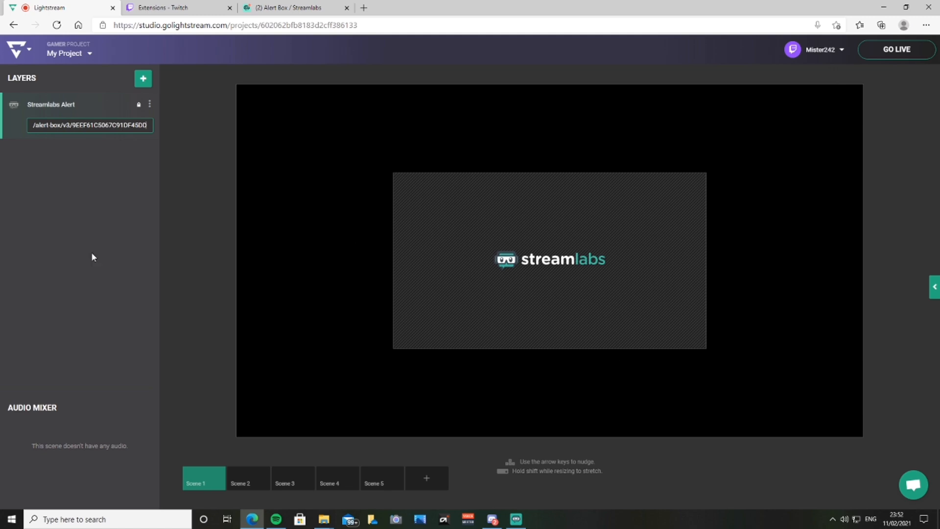
{"action": "key", "text": "Return"}
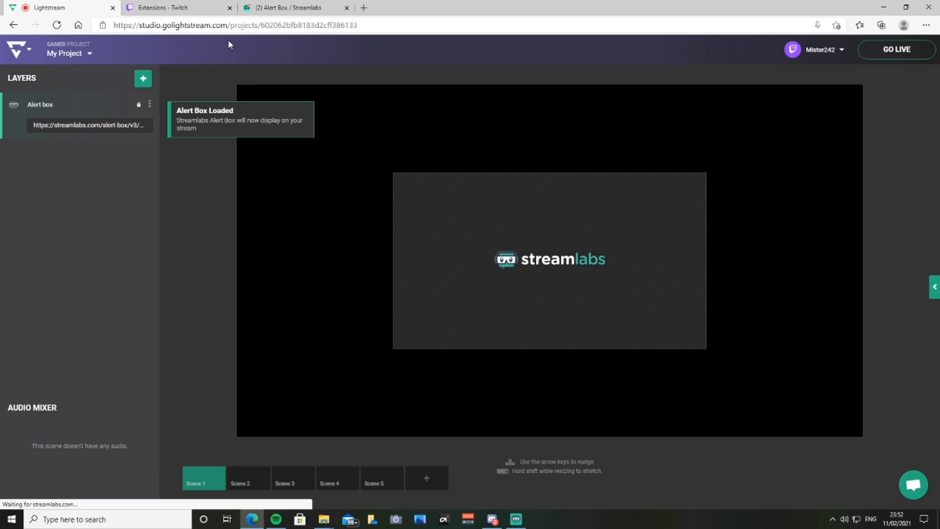
Send sample alerts from the Streamlabs Alert Box, including a test subscription, and check them in the Lightstream scene preview
{"action": "left_click", "coordinate": [288, 7]}
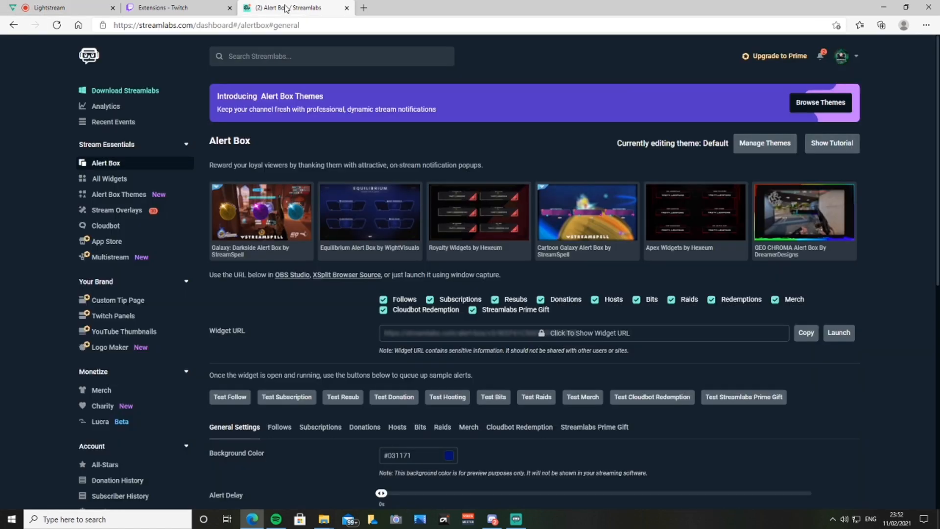
{"action": "scroll", "coordinate": [282, 393], "scroll_direction": "down", "scroll_amount": 2}
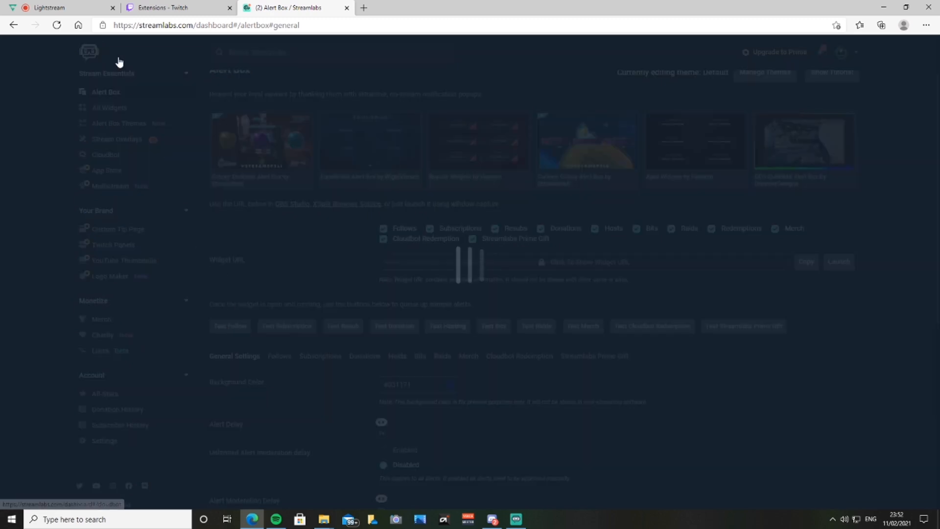
{"action": "left_click", "coordinate": [86, 6]}
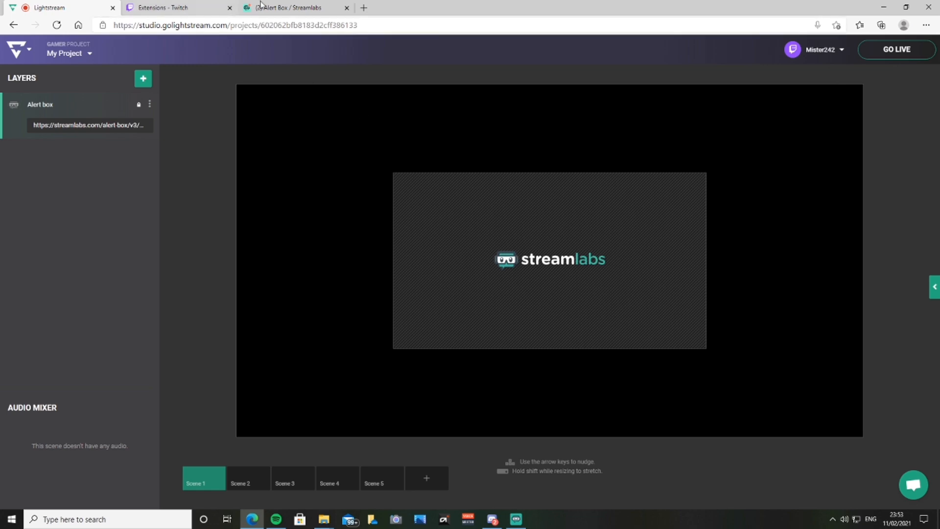
{"action": "left_click", "coordinate": [261, 6]}
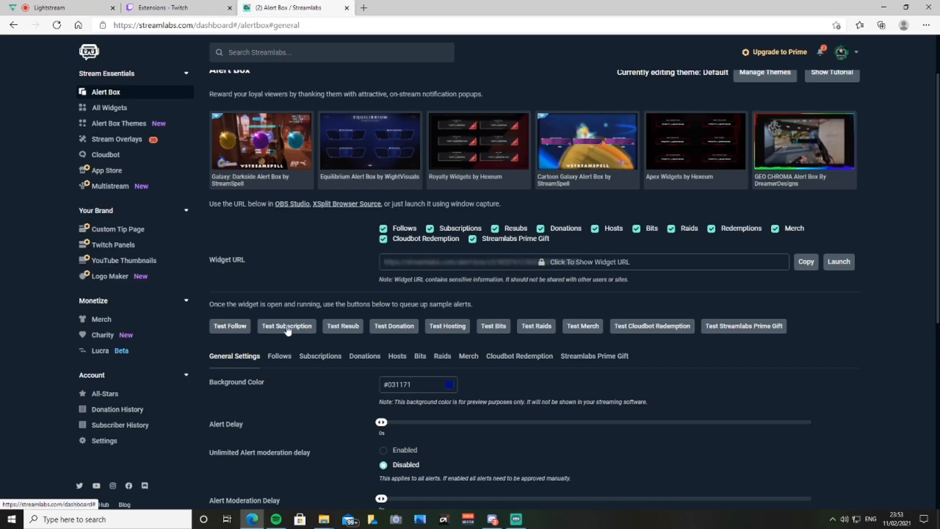
{"action": "left_click", "coordinate": [286, 325]}
{"action": "left_click", "coordinate": [90, 4]}
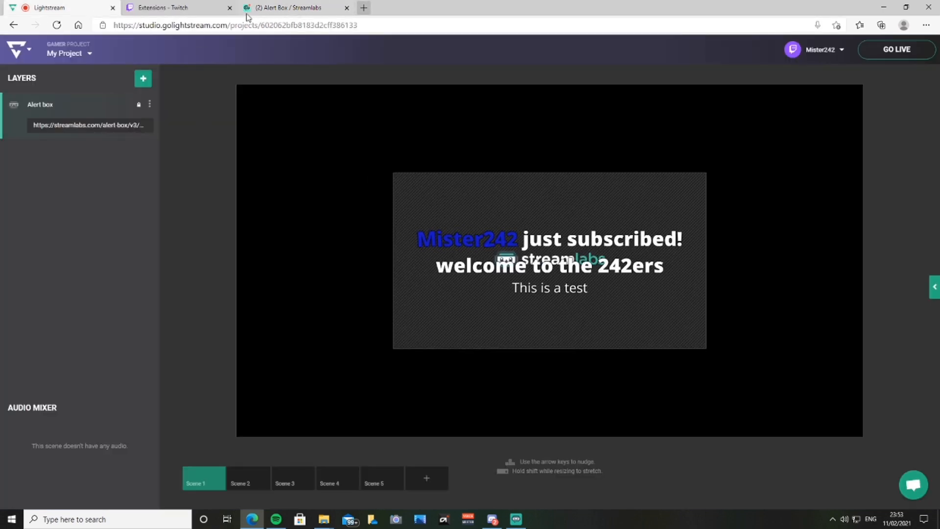
Send a test resub and a test donation from Streamlabs, checking each alert on the Lightstream canvas
{"action": "left_click", "coordinate": [277, 7]}
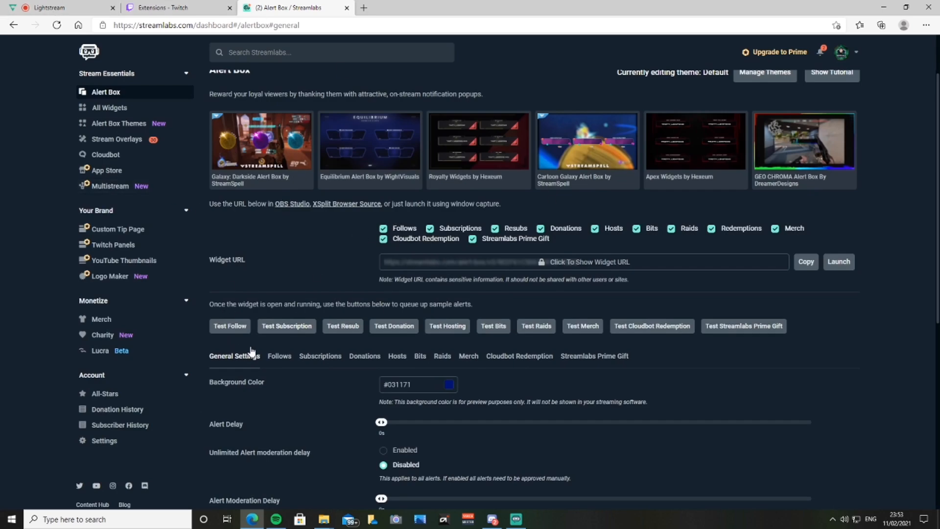
{"action": "left_click", "coordinate": [340, 326]}
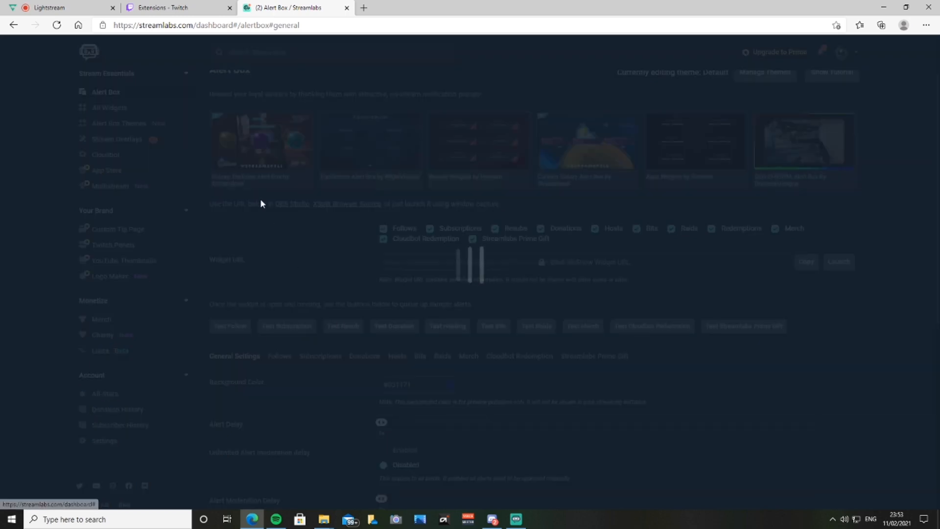
{"action": "left_click", "coordinate": [76, 8]}
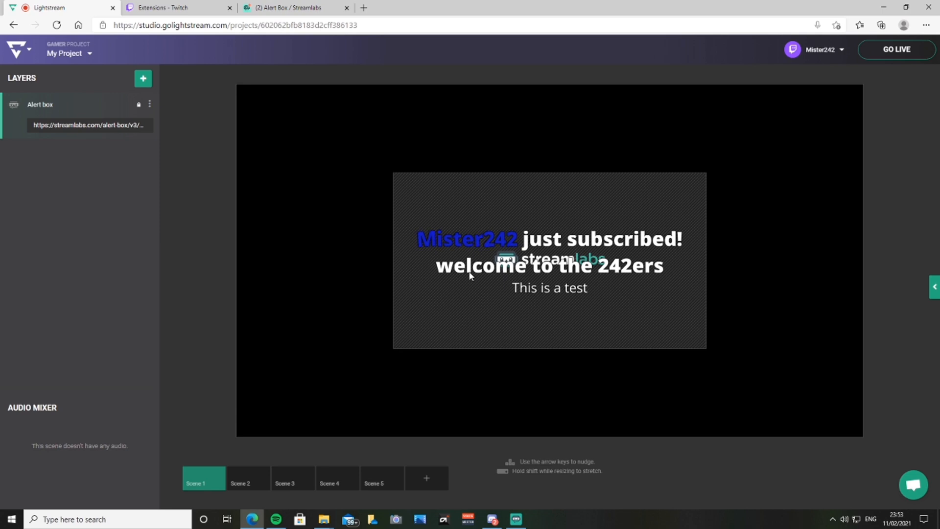
{"action": "left_click", "coordinate": [265, 5]}
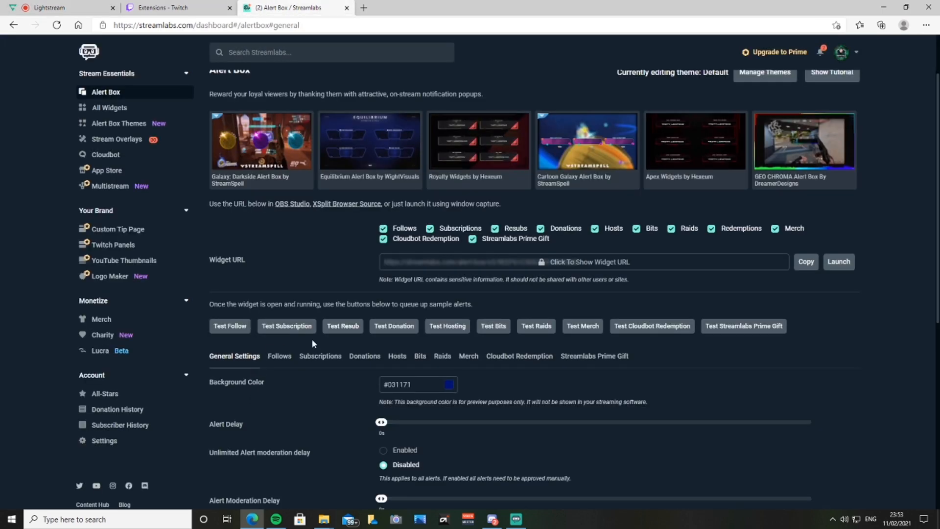
{"action": "left_click", "coordinate": [395, 326]}
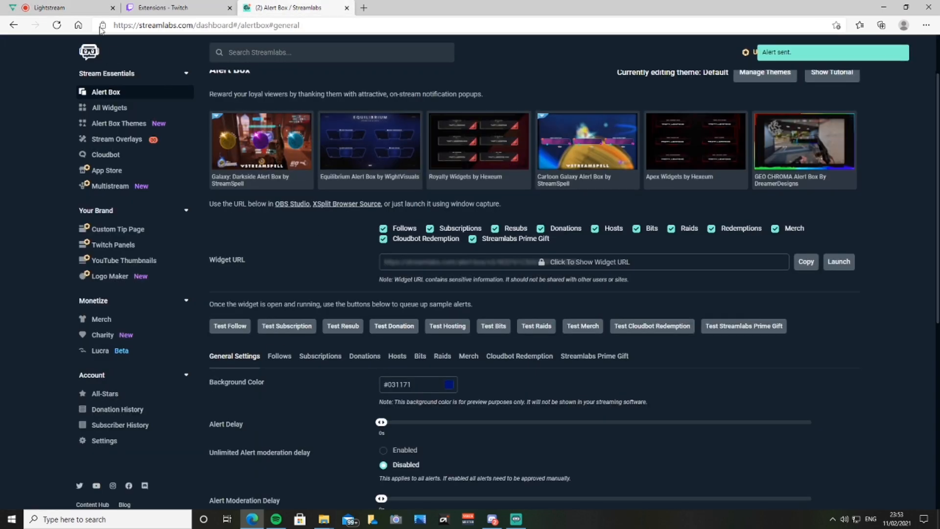
{"action": "left_click", "coordinate": [76, 7]}
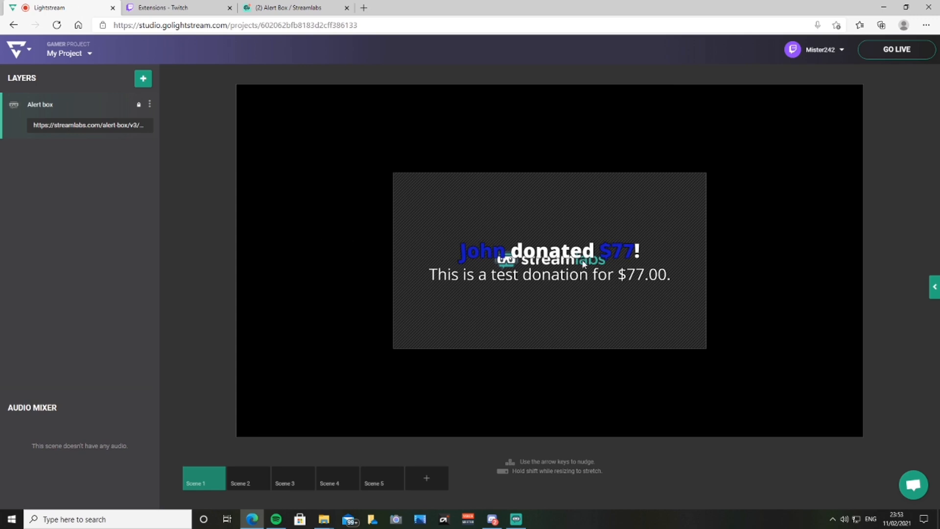
Send a test bits alert from Streamlabs, view it in Lightstream, and return to the Alert Box page
{"action": "left_click", "coordinate": [297, 6]}
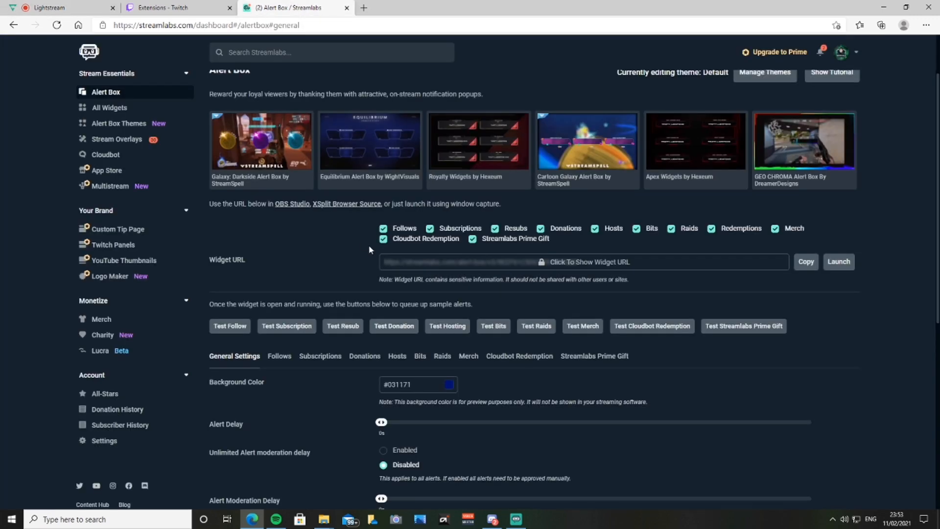
{"action": "left_click", "coordinate": [493, 326]}
{"action": "left_click", "coordinate": [43, 11]}
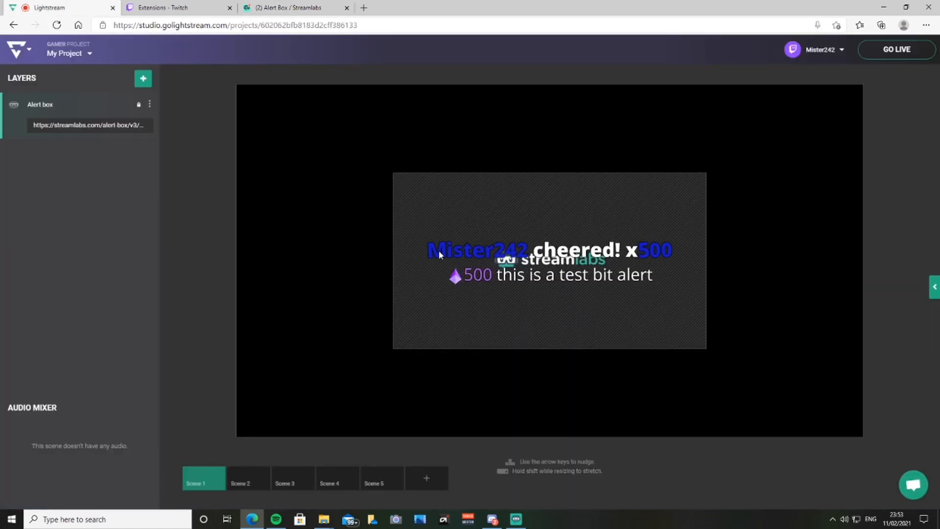
{"action": "left_click", "coordinate": [265, 10]}
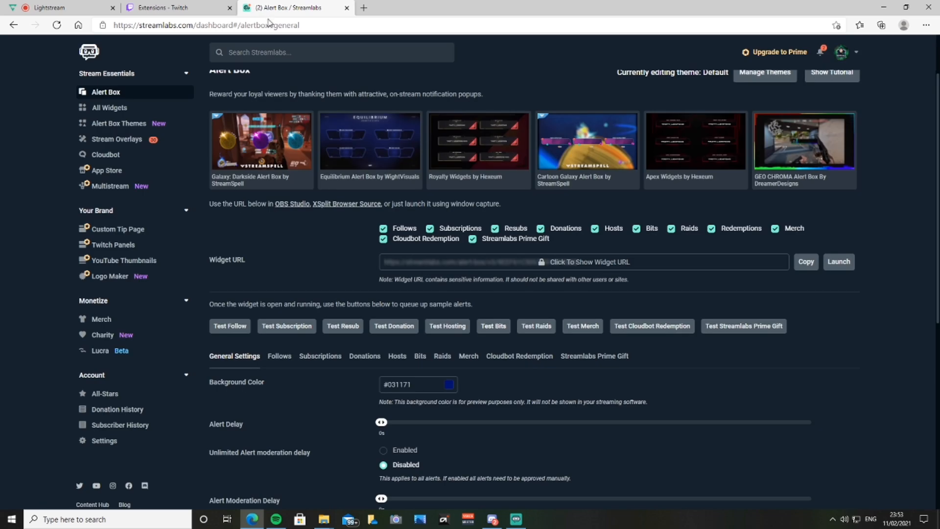